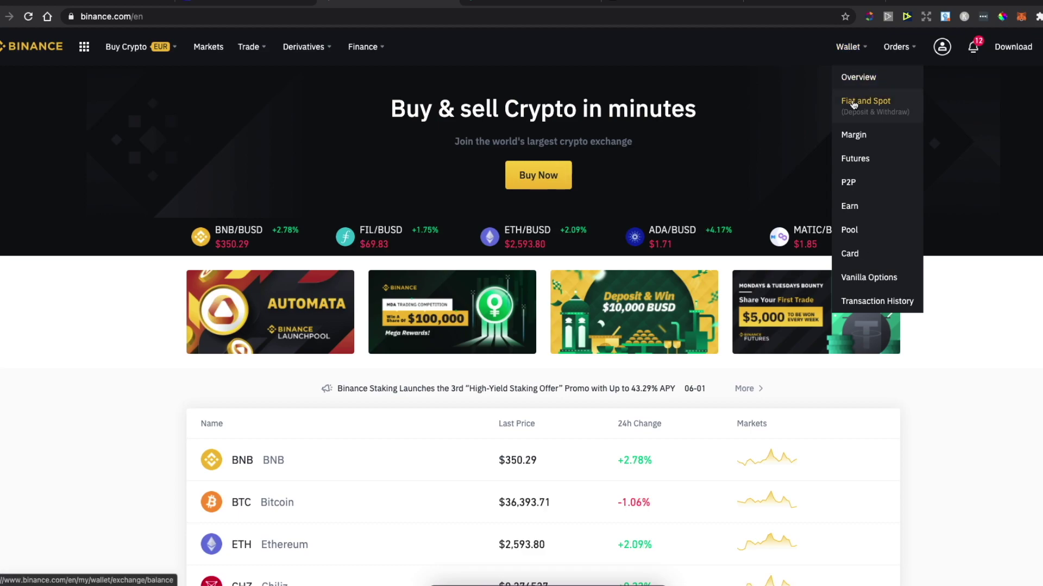
# - Open the Fiat and Spot wallet page from the Wallet menu
pyautogui.click(866, 100)
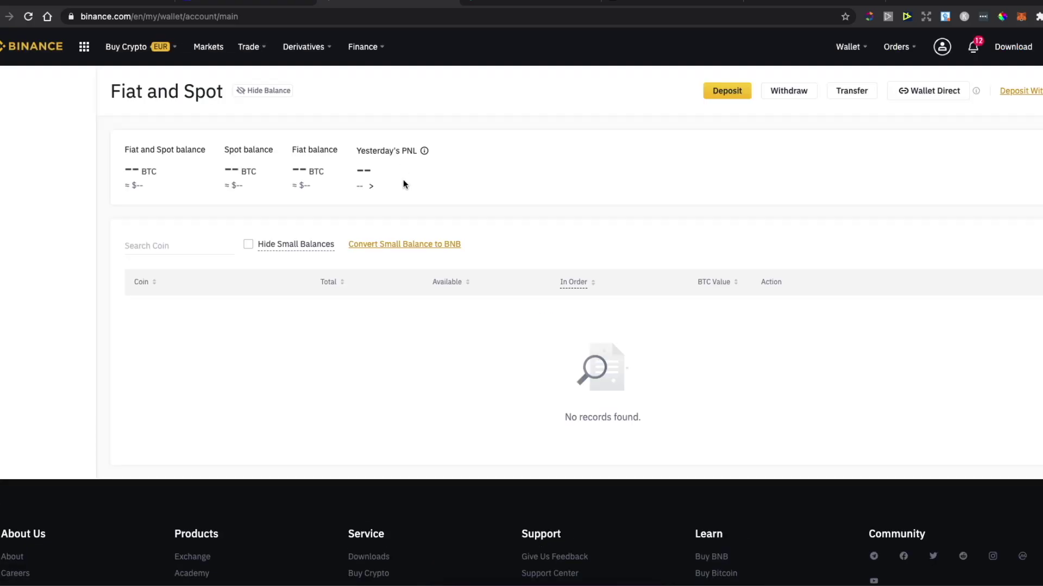
# - Search the wallet coins for BNB and start its withdrawal
pyautogui.click(142, 246)
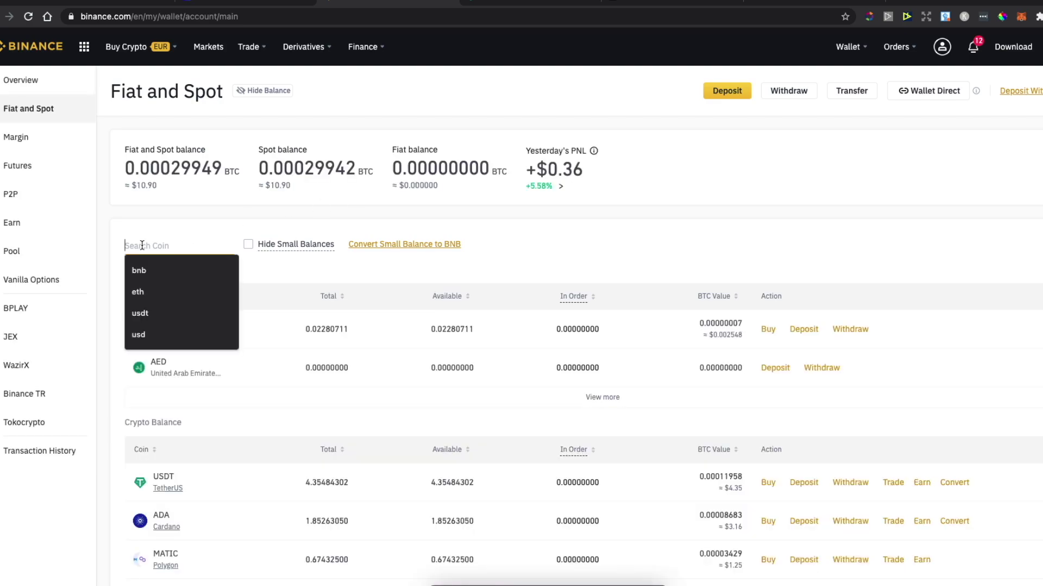
pyautogui.write('bnb')
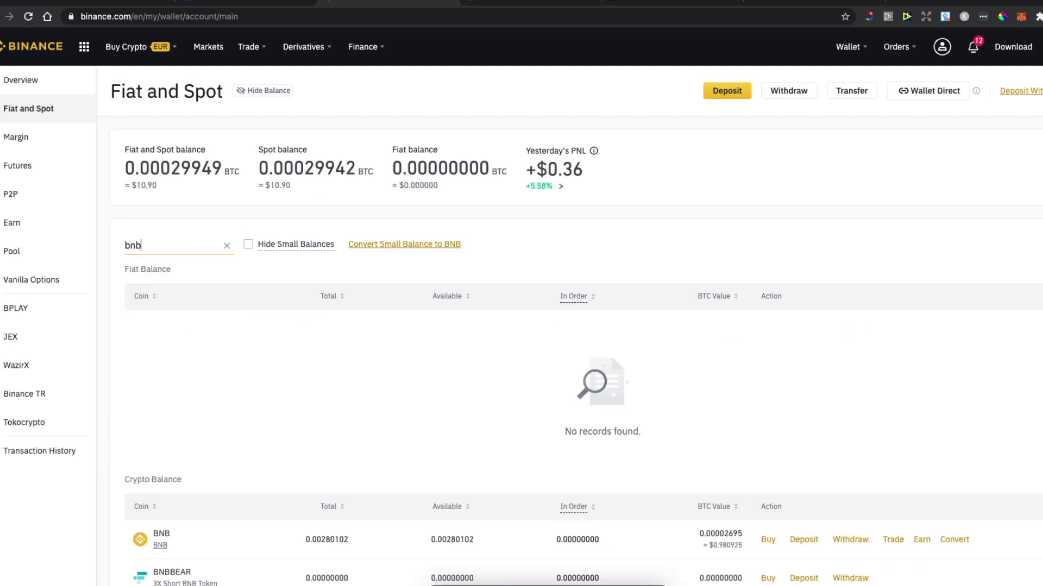
pyautogui.scroll(-3, 218, 361)
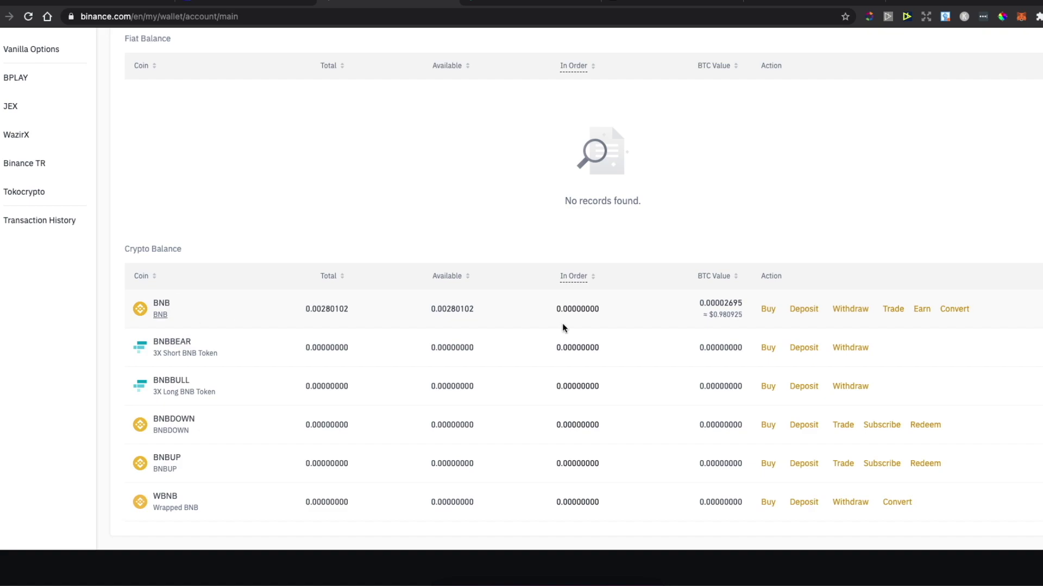
pyautogui.click(849, 309)
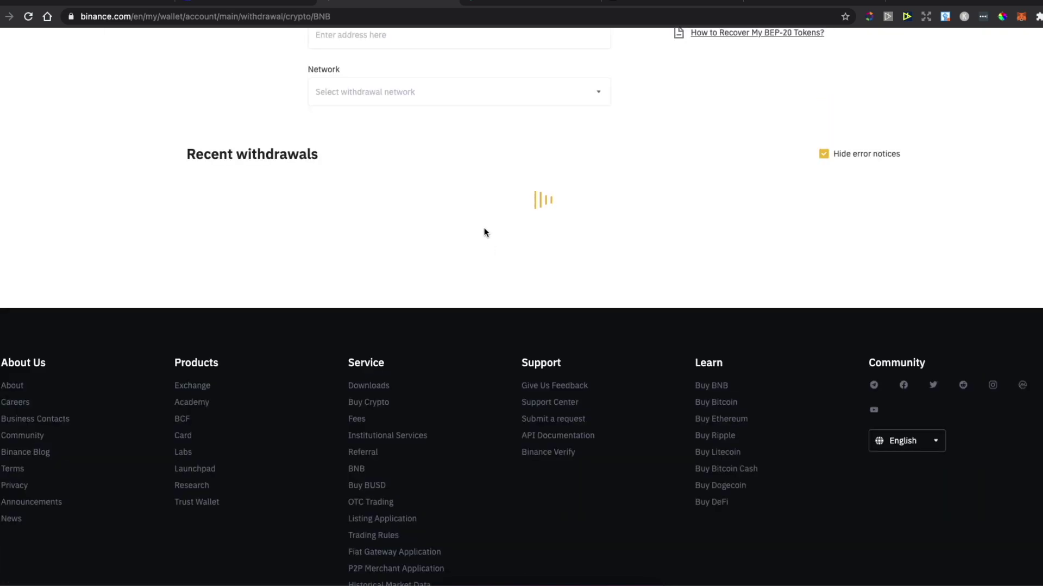
pyautogui.scroll(1, 383, 163)
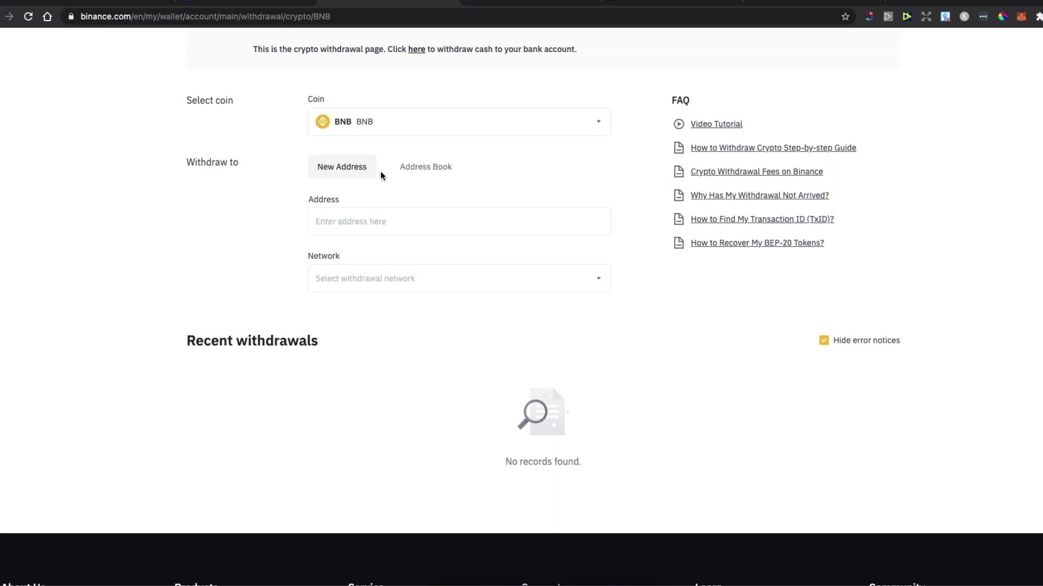
pyautogui.click(1021, 16)
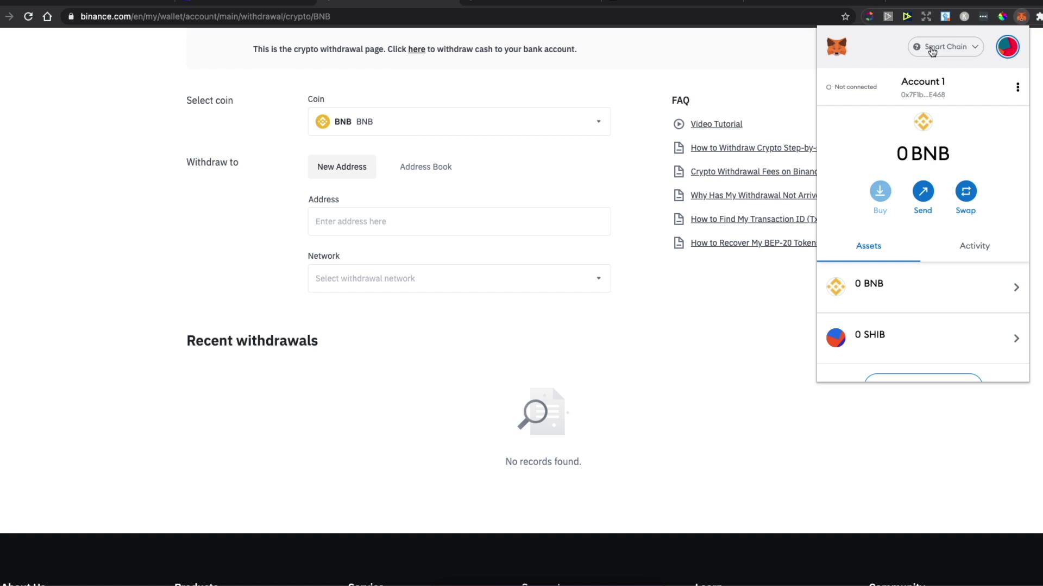
# - Confirm MetaMask stays on Smart Chain and copy Account 1's address
pyautogui.click(934, 48)
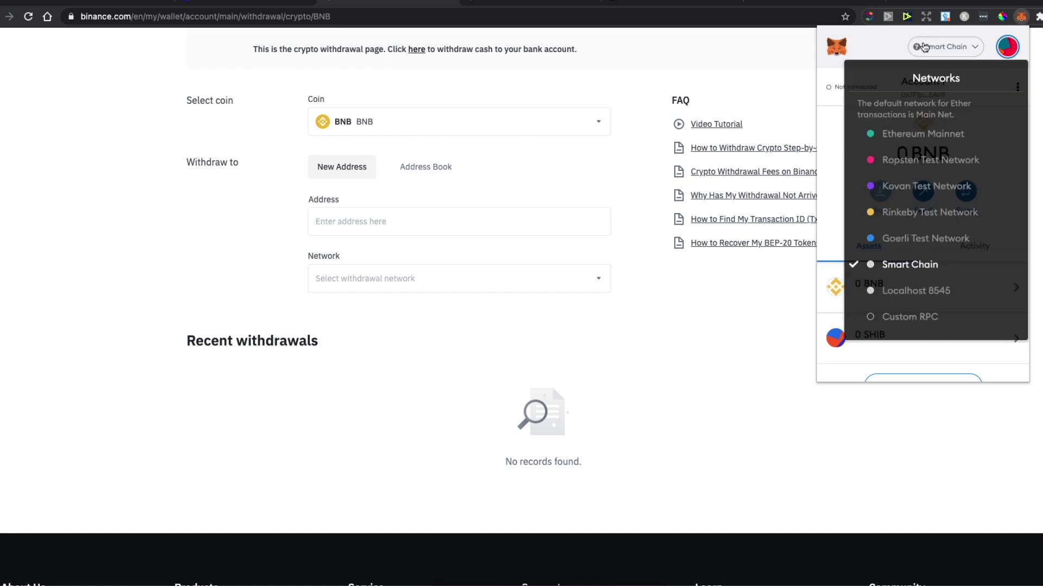
pyautogui.click(933, 49)
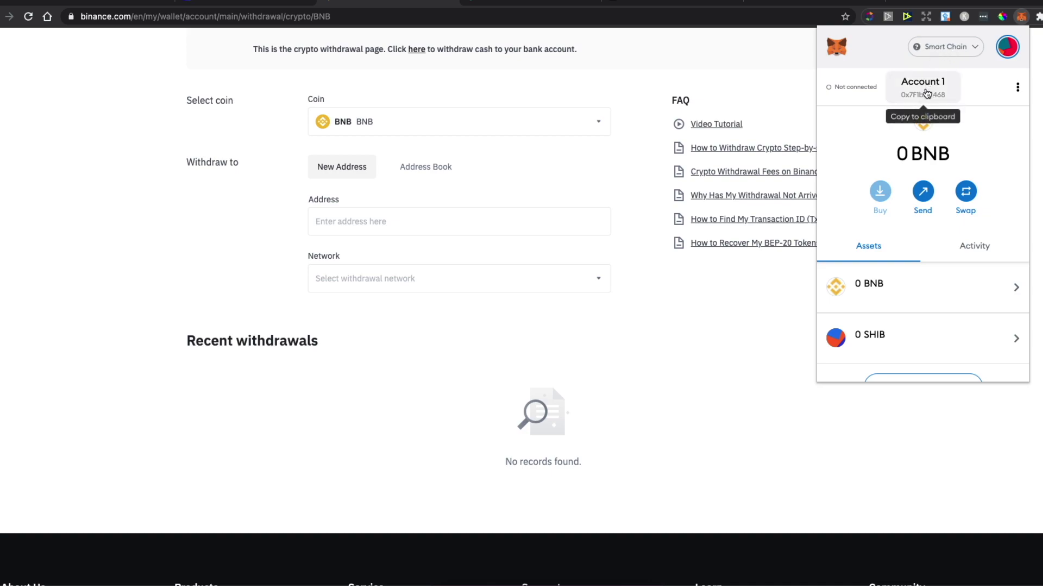
pyautogui.click(926, 92)
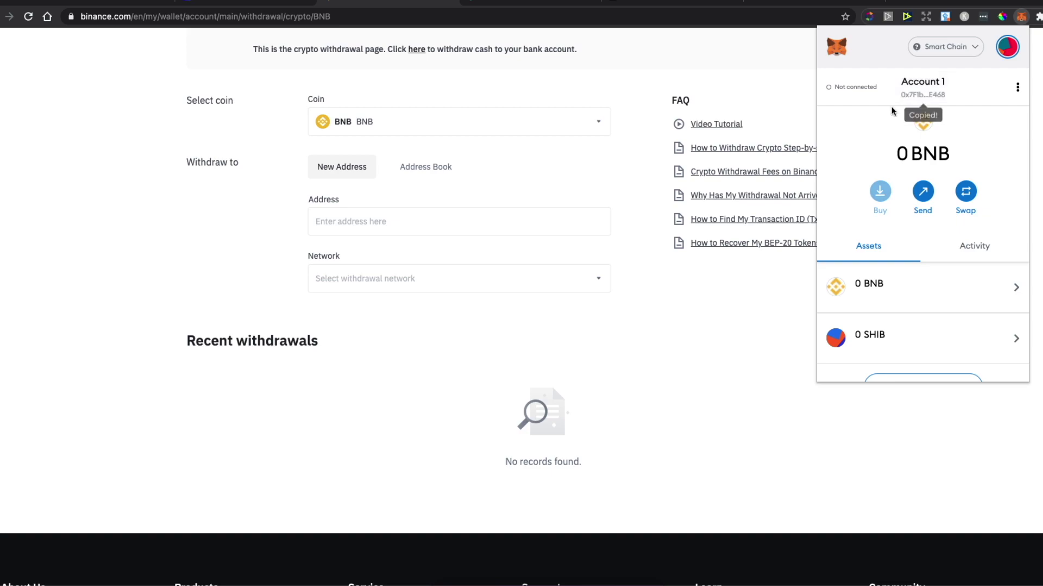
pyautogui.click(332, 221)
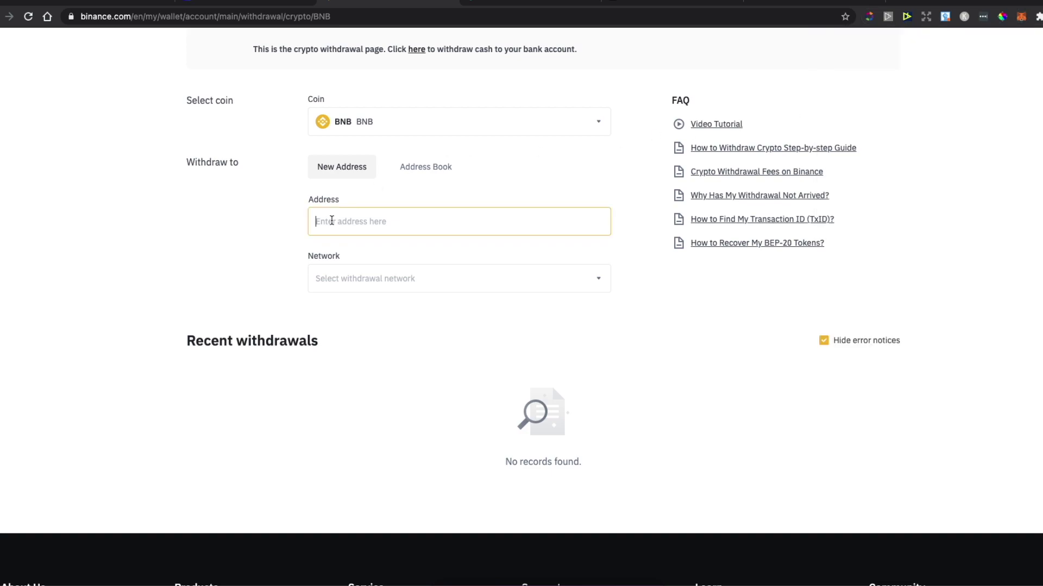
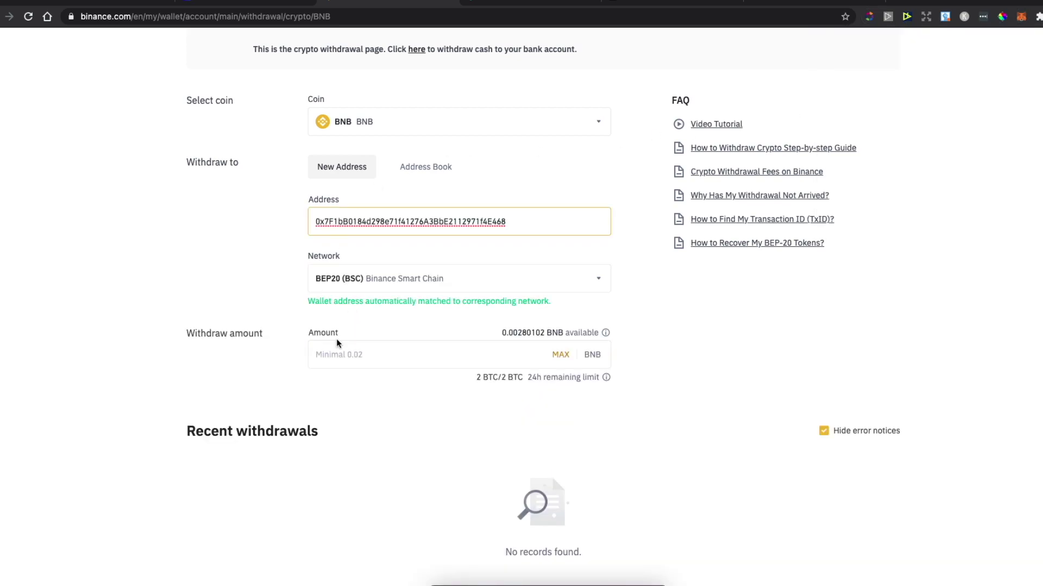
# - Paste the MetaMask address into the withdrawal form and enter a 0.02 BNB amount
pyautogui.click(333, 353)
pyautogui.write('0.02')
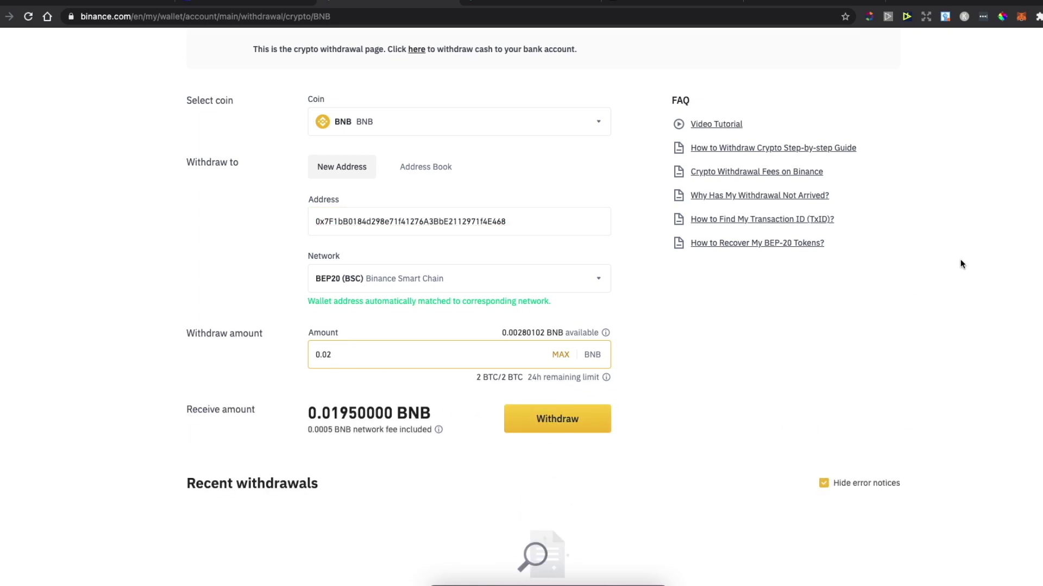
# - Switch MetaMask to Ethereum Mainnet and copy Account 1's address again
pyautogui.click(1021, 17)
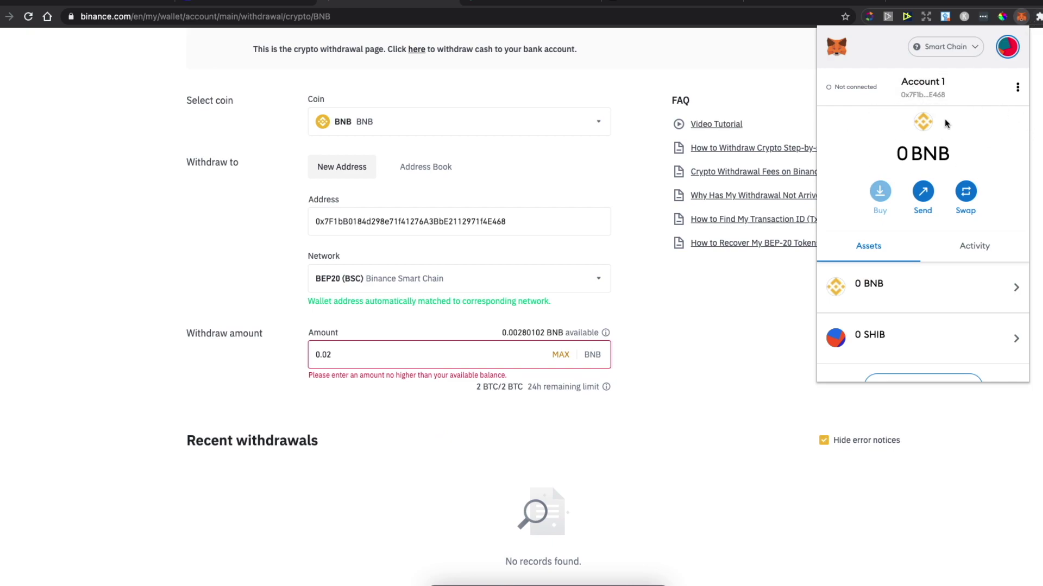
pyautogui.click(933, 106)
pyautogui.click(937, 51)
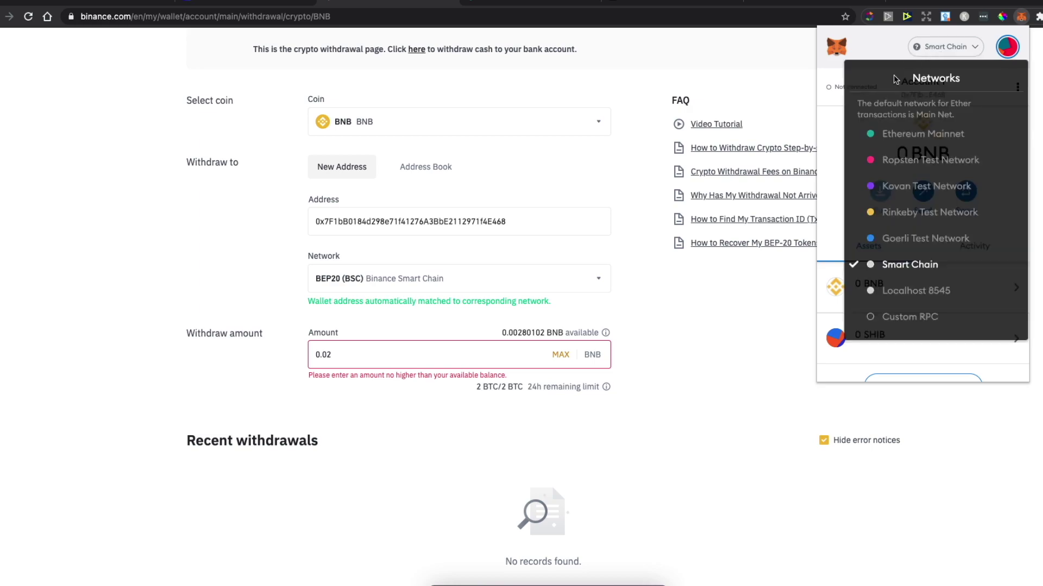
pyautogui.click(912, 133)
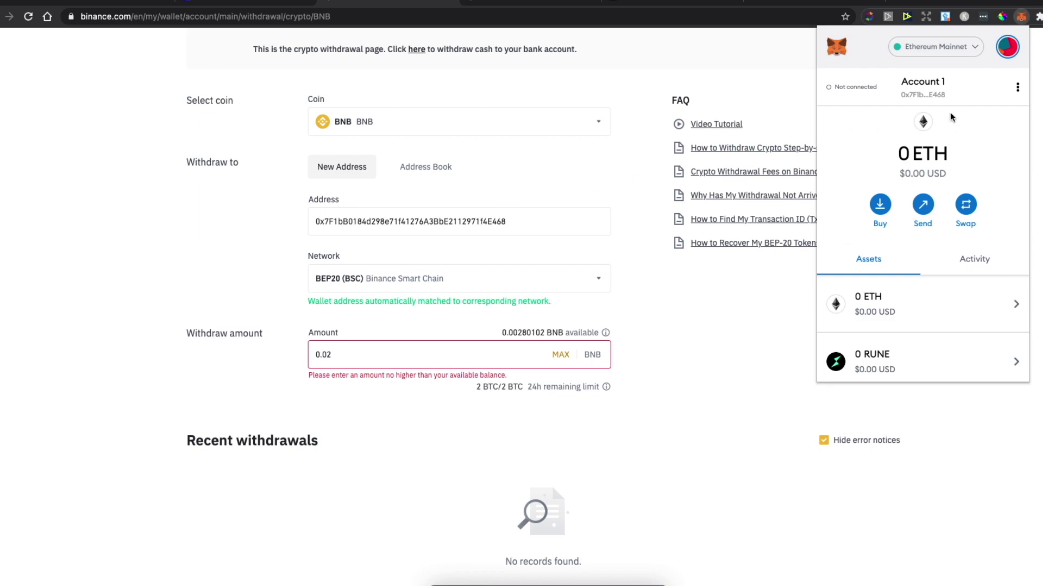
pyautogui.click(922, 94)
# - Close MetaMask and dismiss the network list, keeping BEP20 (BSC) and 0.02 BNB
pyautogui.click(354, 277)
pyautogui.click(670, 164)
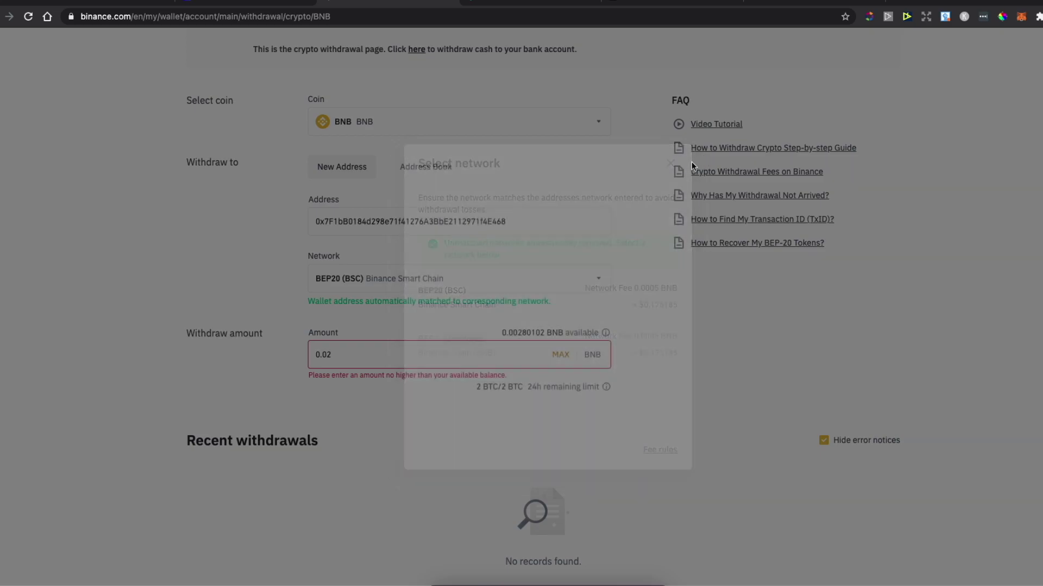
pyautogui.scroll(5, 691, 162)
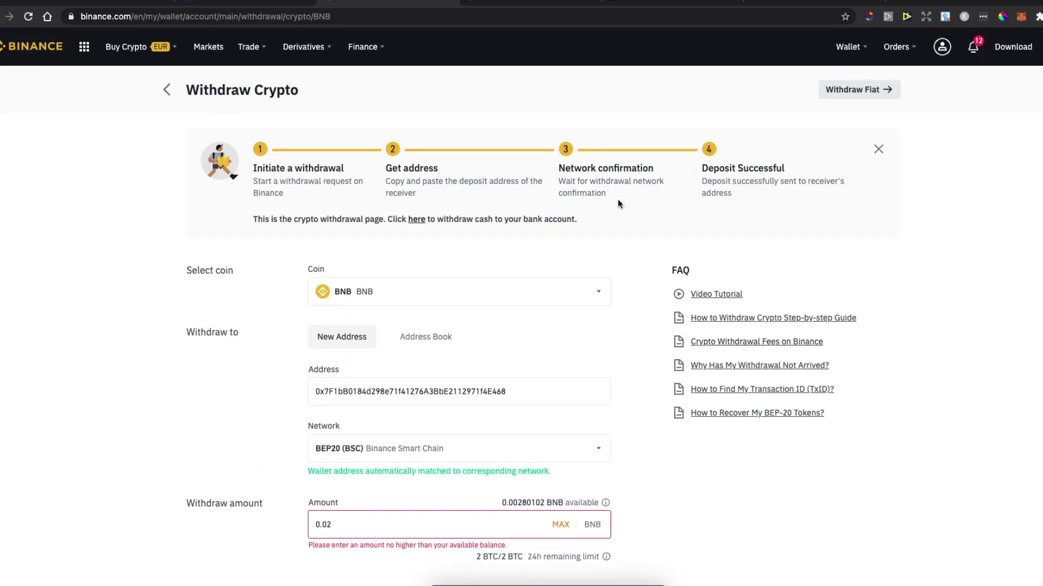